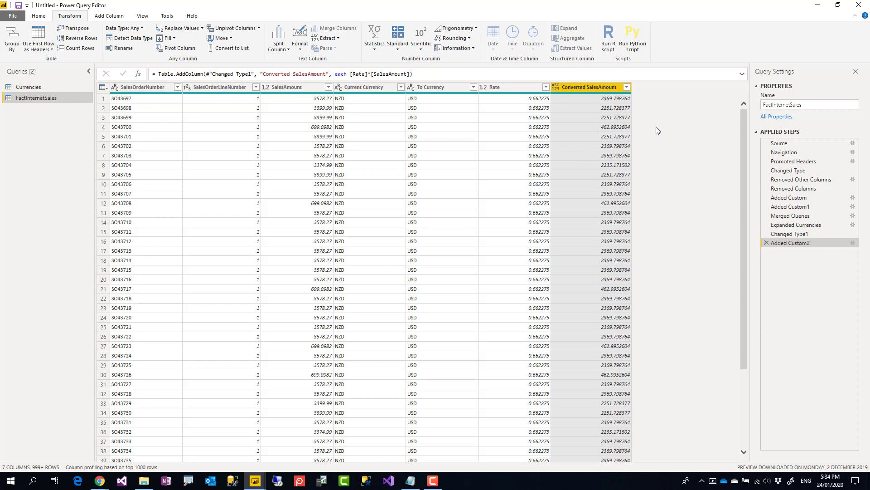
- Check the data types of the SalesAmount, Current Currency, Converted SalesAmount and Rate columns
click(298, 90)
click(366, 89)
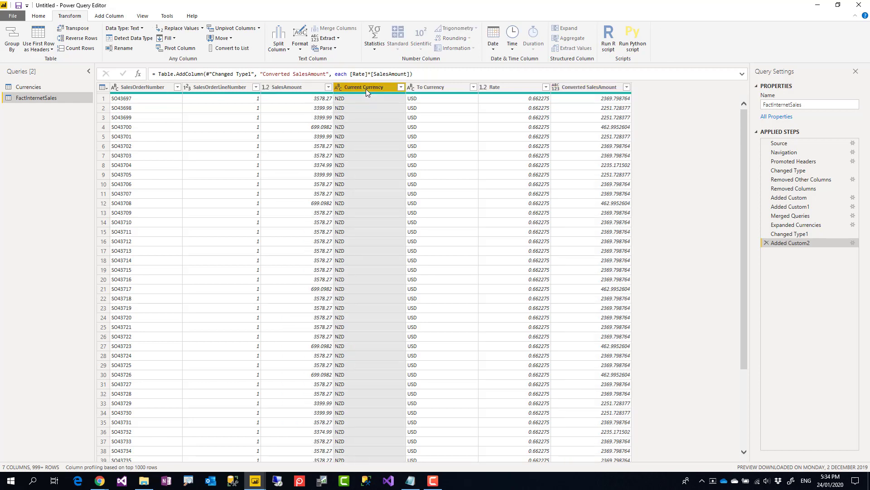
click(321, 91)
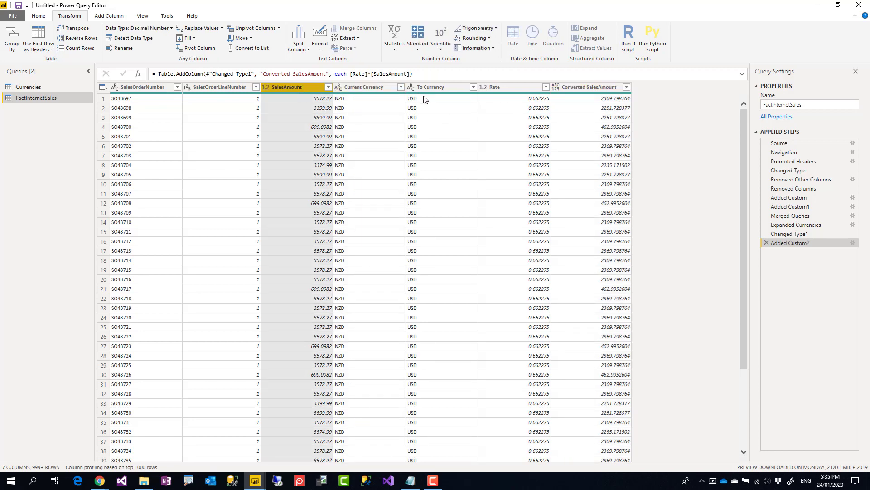
click(583, 88)
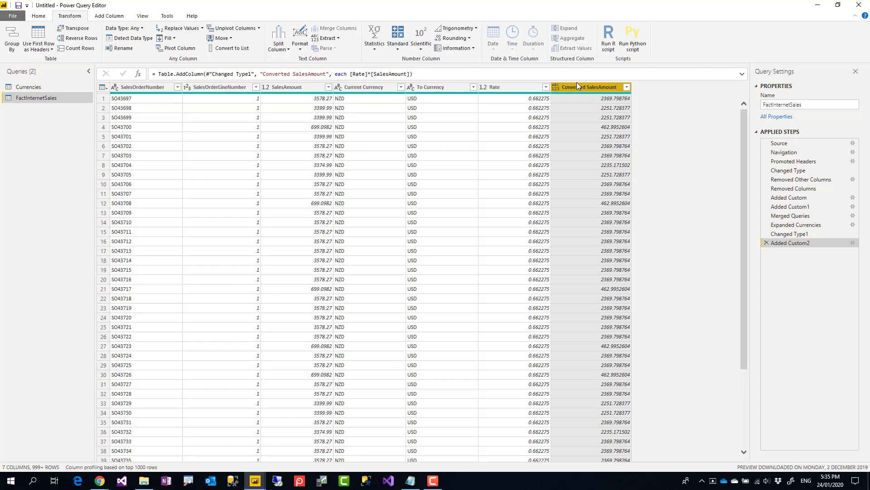
click(497, 88)
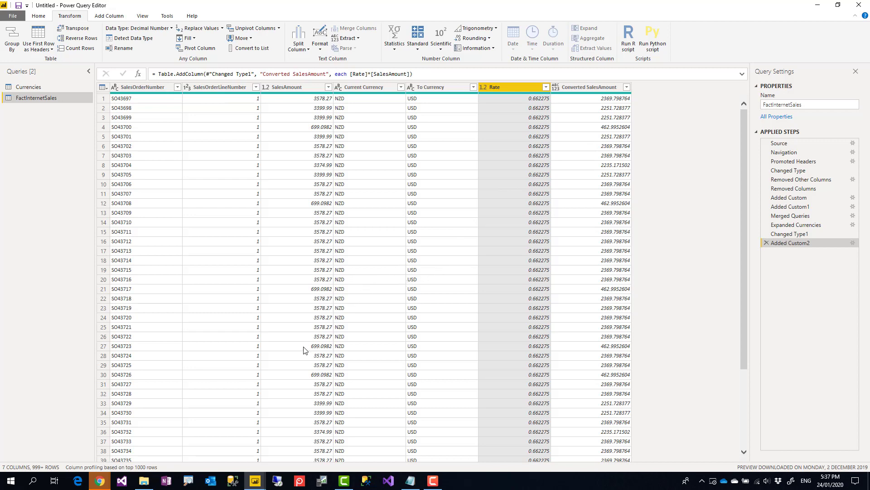
- Bring up the Free Currency Converter API page and note its 100 requests per hour limit
mouse_move(99, 483)
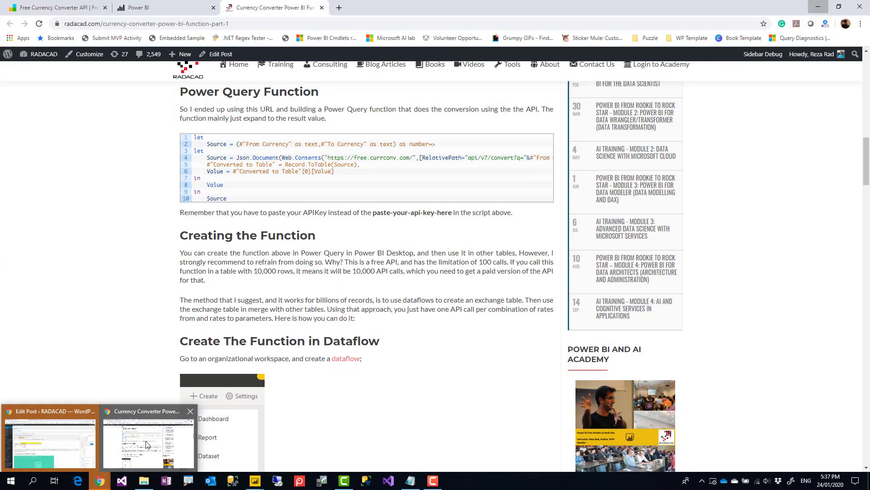
click(146, 444)
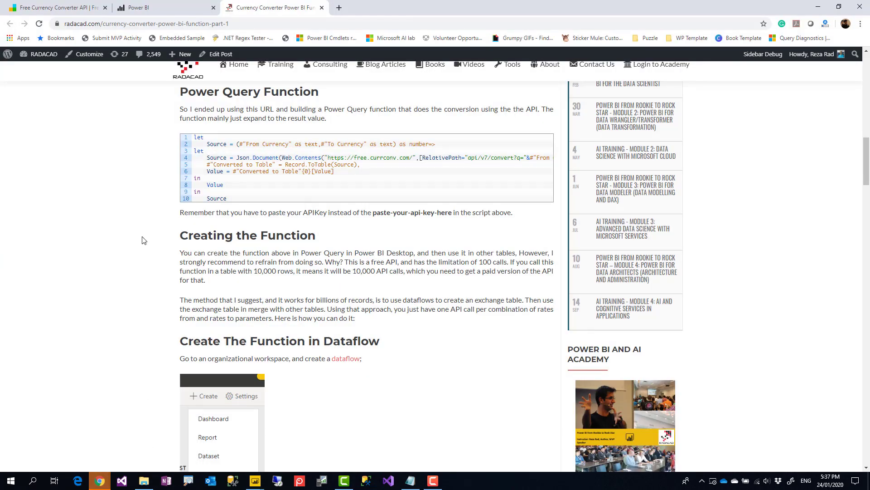
click(53, 12)
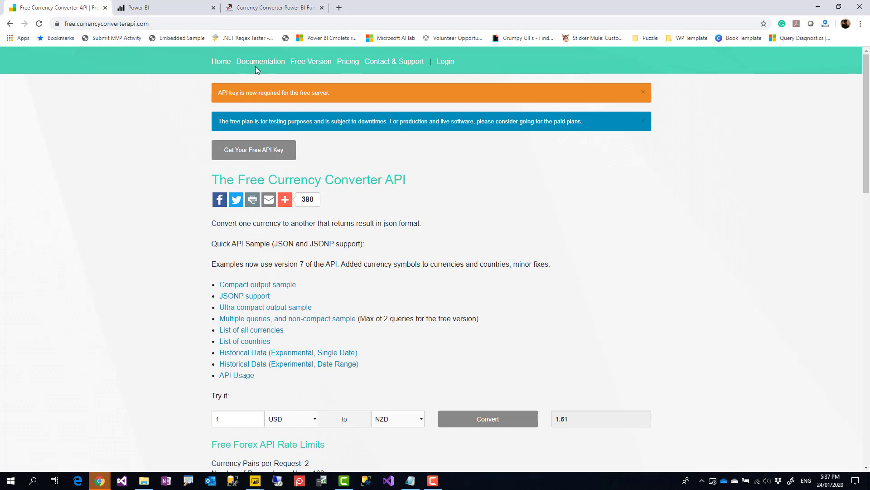
scroll(229, 179, down, 3)
scroll(229, 178, down, 1)
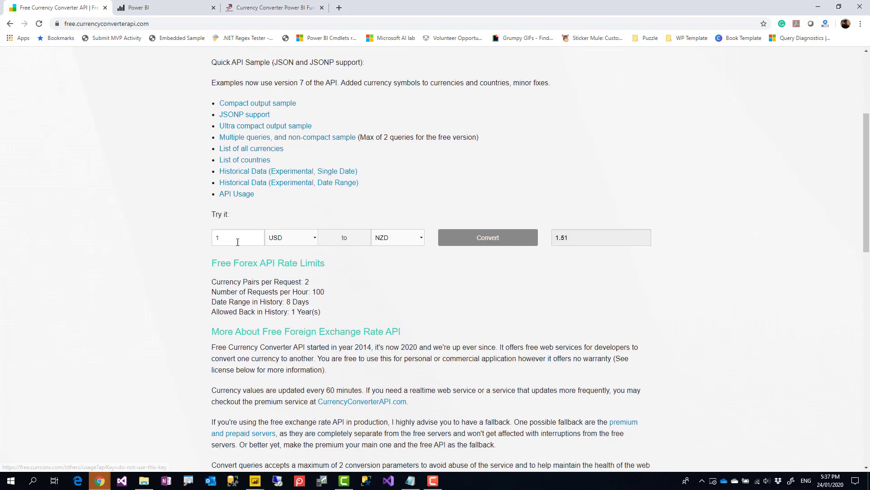
drag(213, 295, 335, 296)
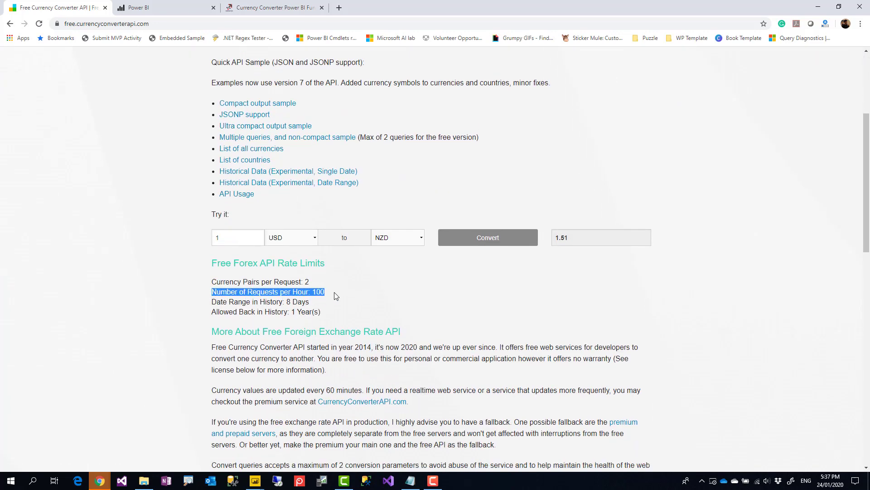
click(340, 296)
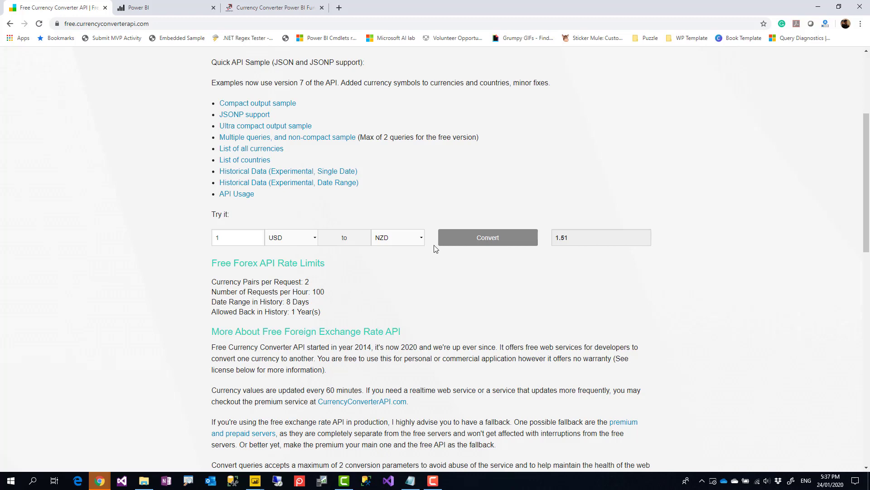
scroll(431, 245, up, 4)
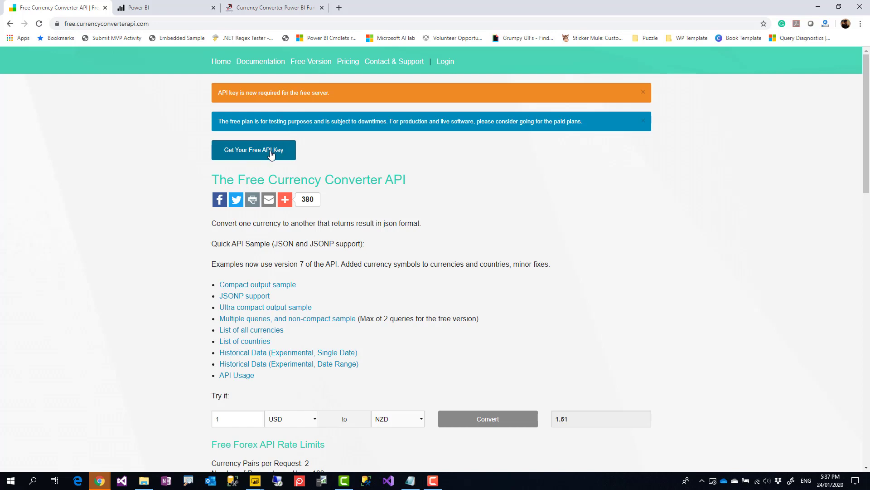
scroll(267, 152, down, 3)
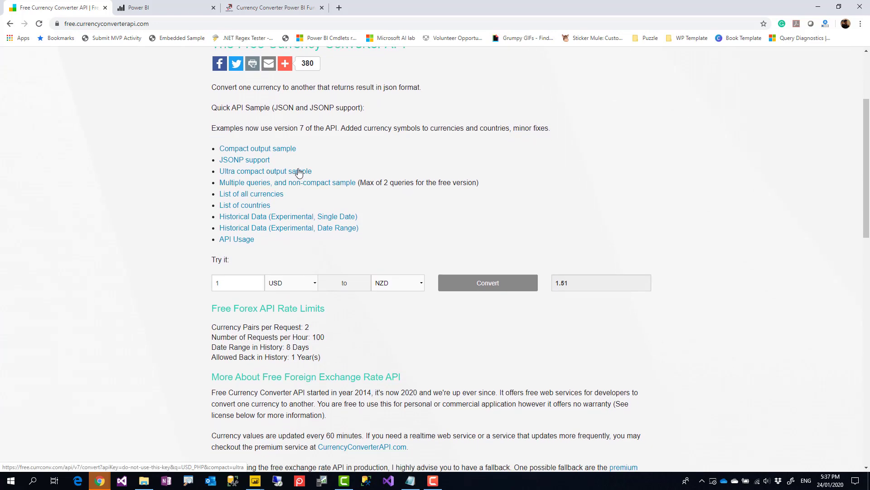
- Open the Ultra compact output sample link in a new tab
right_click(292, 175)
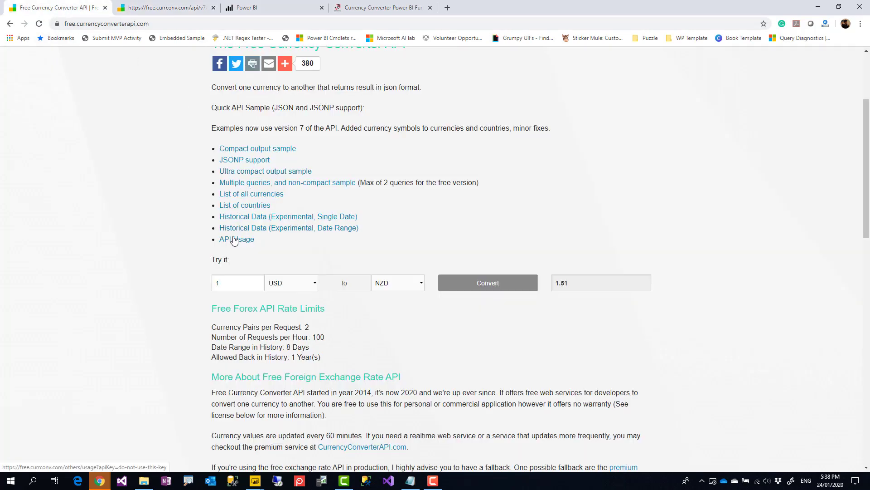
scroll(172, 194, down, 3)
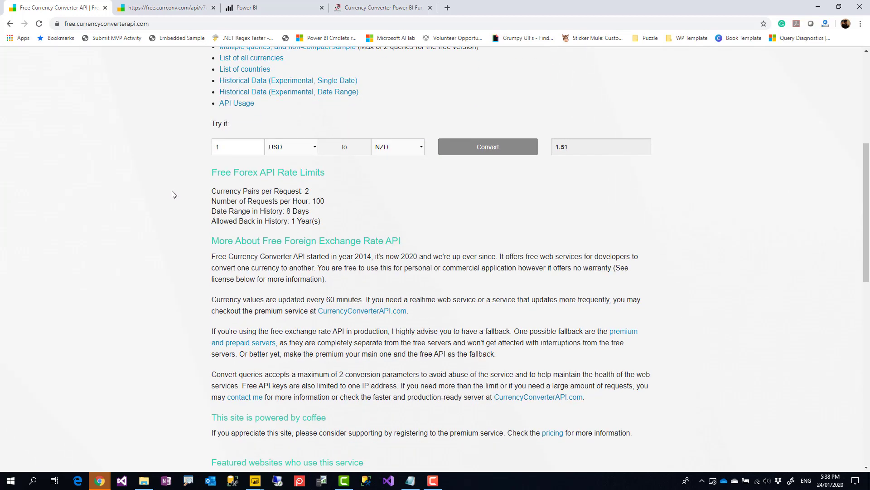
scroll(172, 194, down, 1)
scroll(172, 194, up, 7)
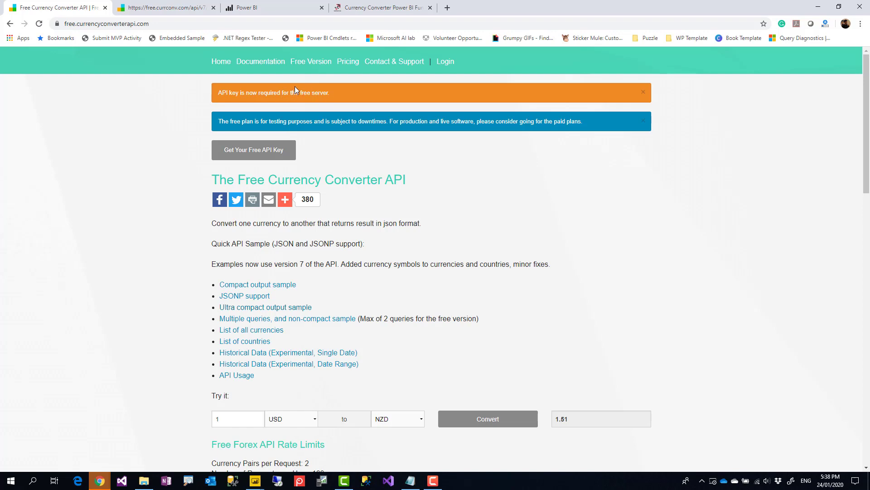
- Select all the Power Query function code in the RADACAD currency converter post
click(384, 7)
mouse_move(364, 144)
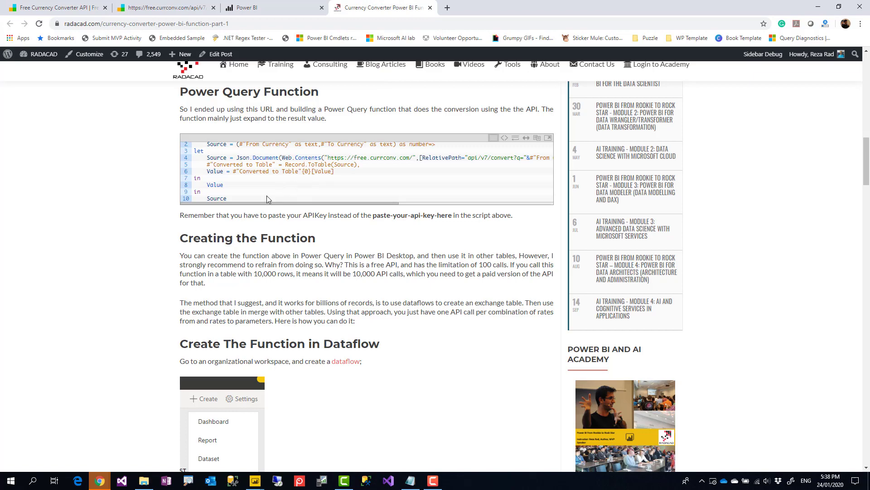
scroll(313, 192, up, 15)
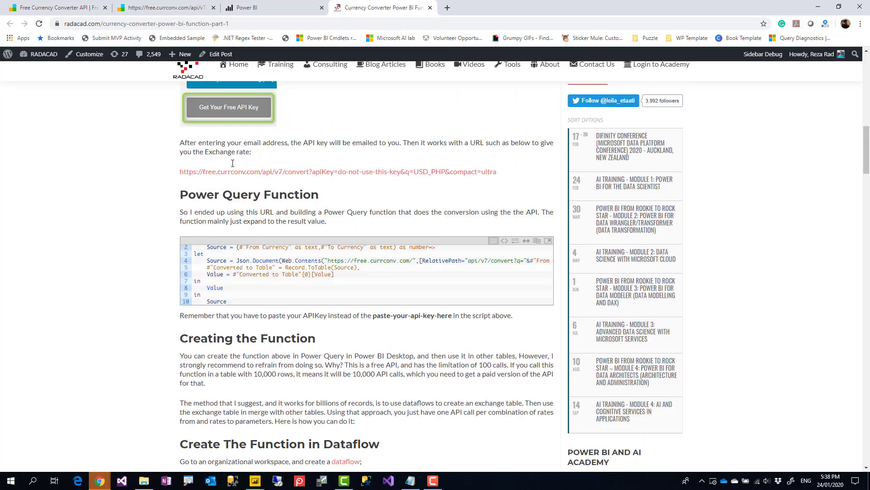
scroll(232, 167, up, 5)
scroll(228, 163, down, 15)
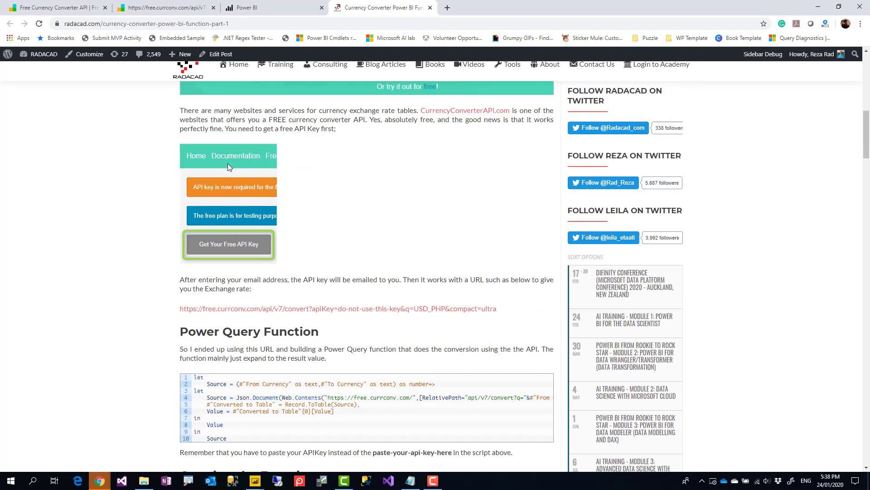
scroll(228, 163, down, 3)
scroll(266, 239, up, 3)
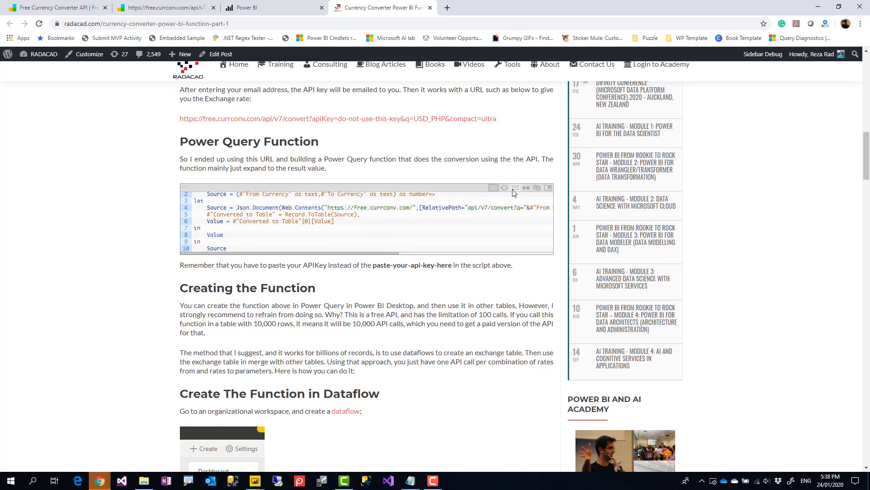
click(536, 187)
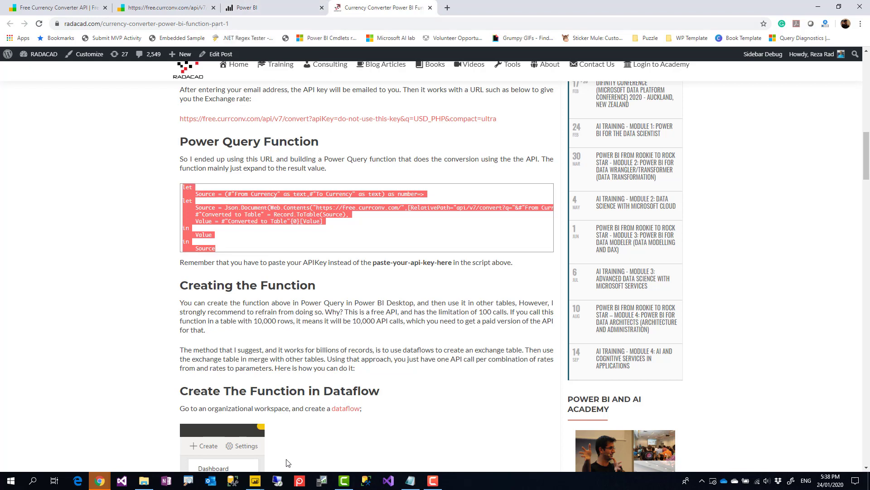
mouse_move(255, 481)
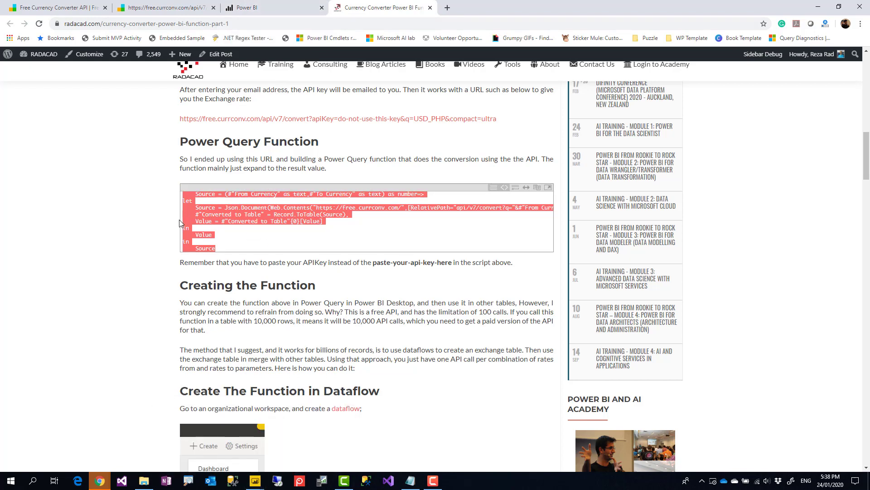
- Glance at the converter API page, then go to the workspace's Dataflows list in Power BI
click(59, 12)
scroll(256, 253, down, 3)
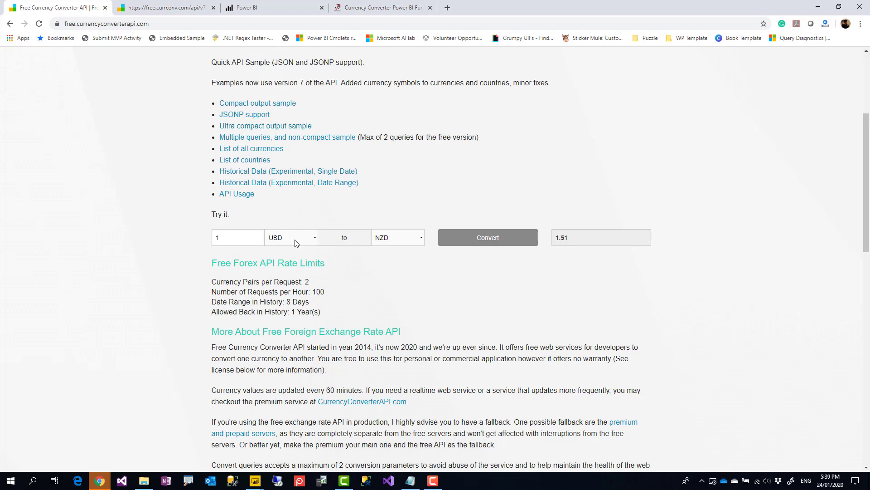
click(259, 12)
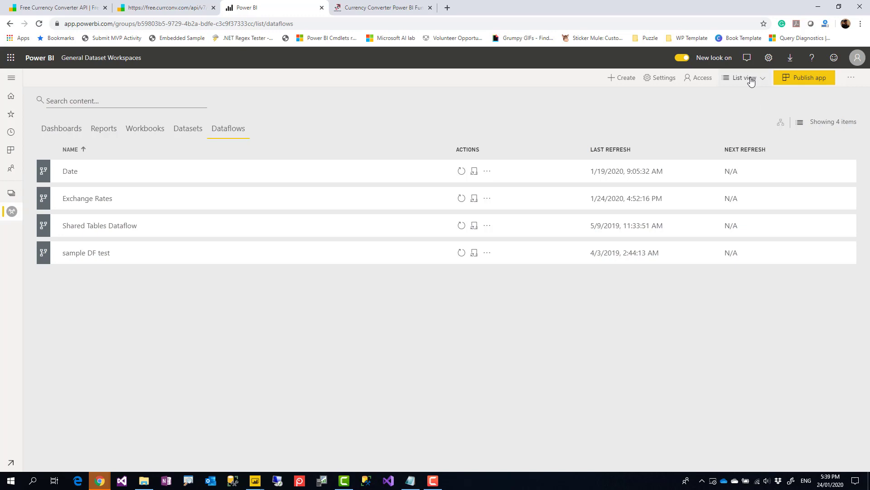
- Start a new dataflow from the workspace's Create menu
click(626, 80)
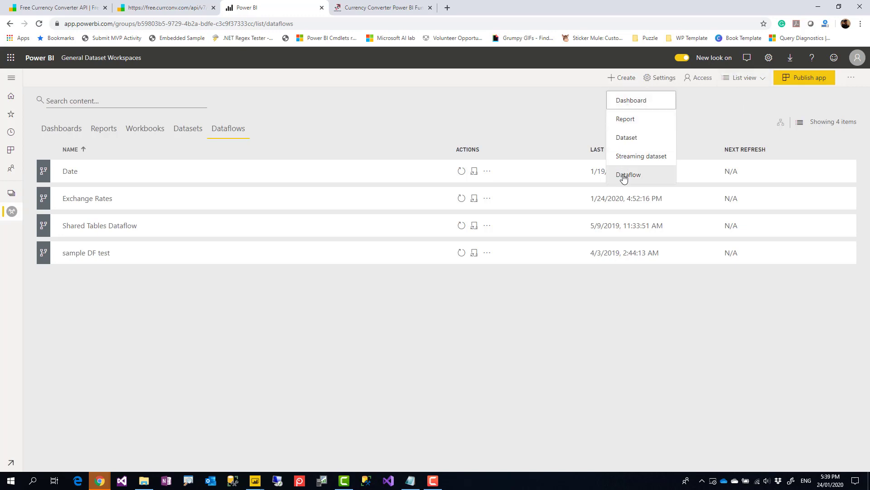
click(624, 176)
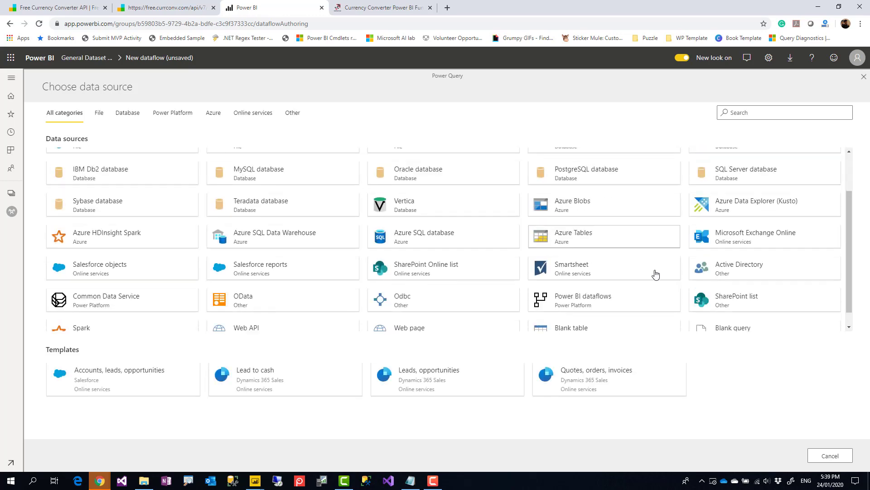
- Paste the converter function over a blank query's code and highlight the API-key placeholder
click(739, 317)
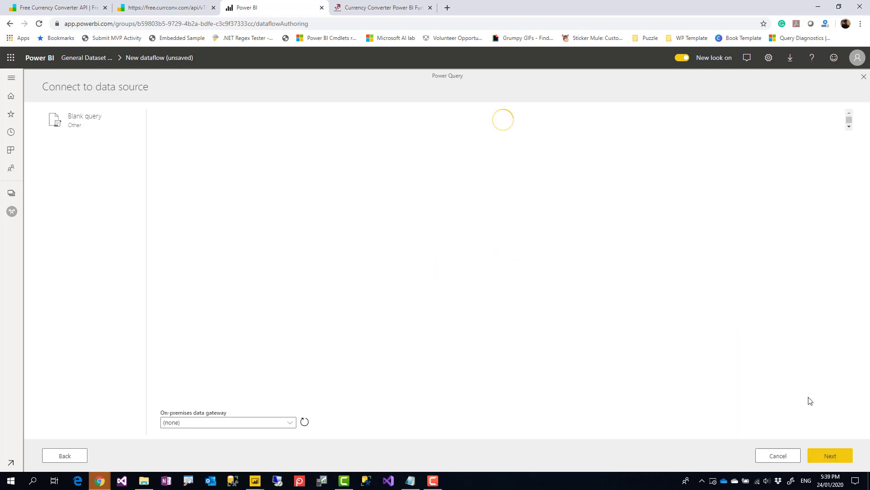
key(ctrl+a)
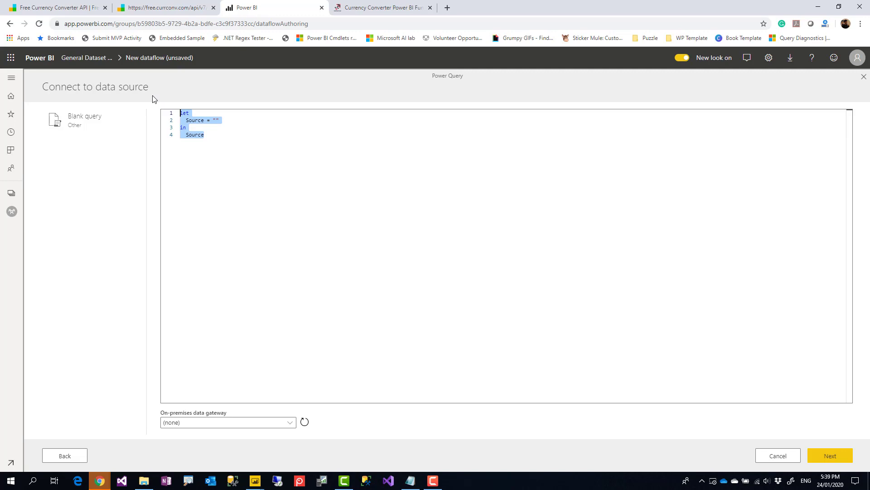
key(ctrl+v)
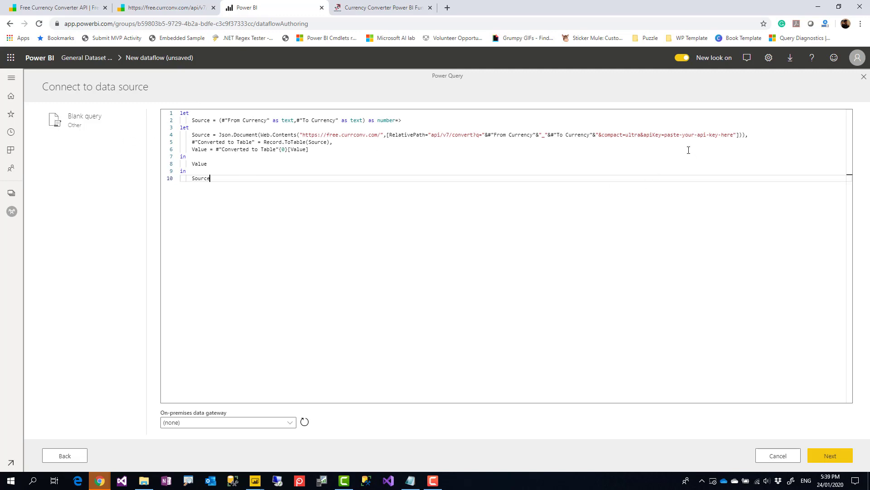
drag(665, 136, 728, 138)
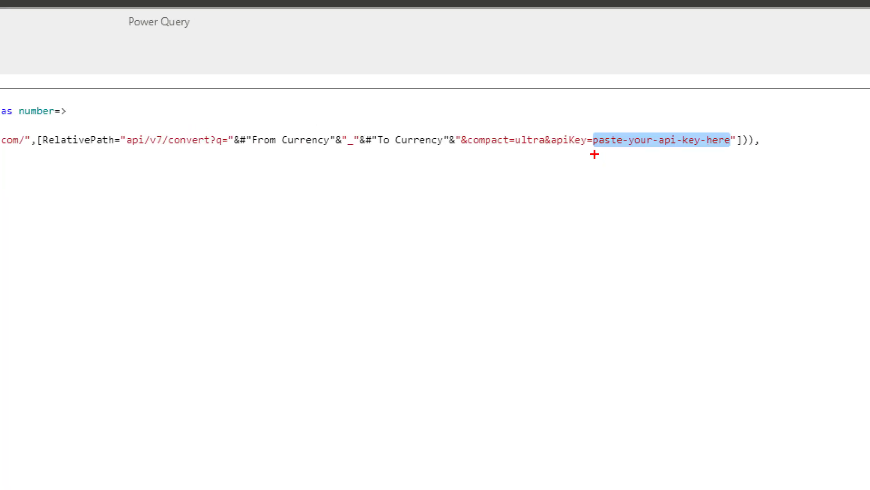
mouse_move(592, 153)
mouse_down()
mouse_move(627, 175)
mouse_move(733, 168)
mouse_up()
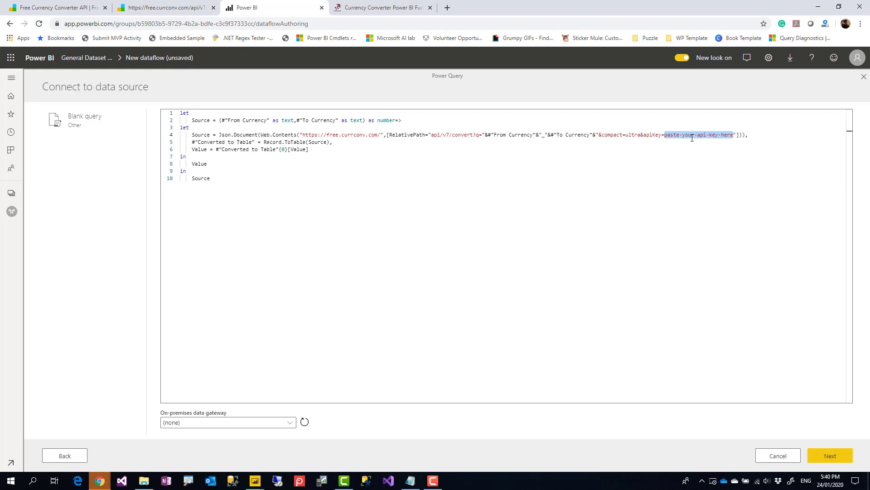
- Load the function query and rename it from Query to GetExchangeRate
click(826, 460)
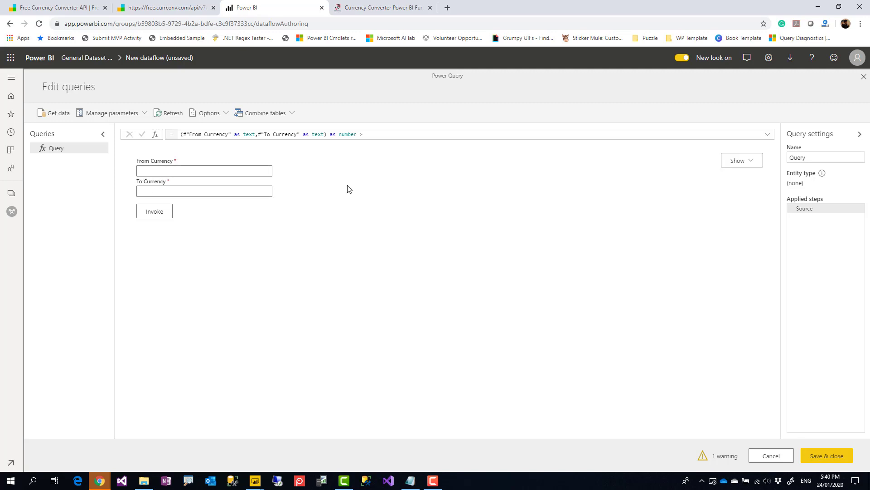
click(829, 158)
drag(816, 157, 785, 162)
text(GetExchangeRate)
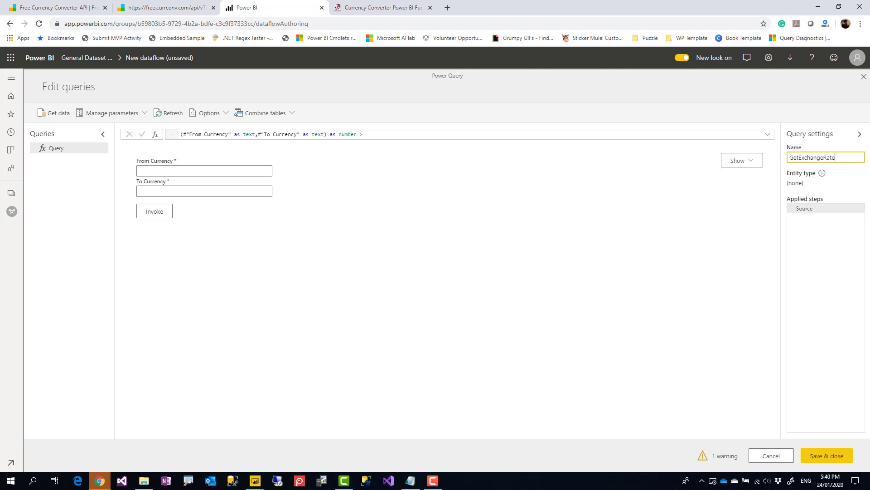
key(Return)
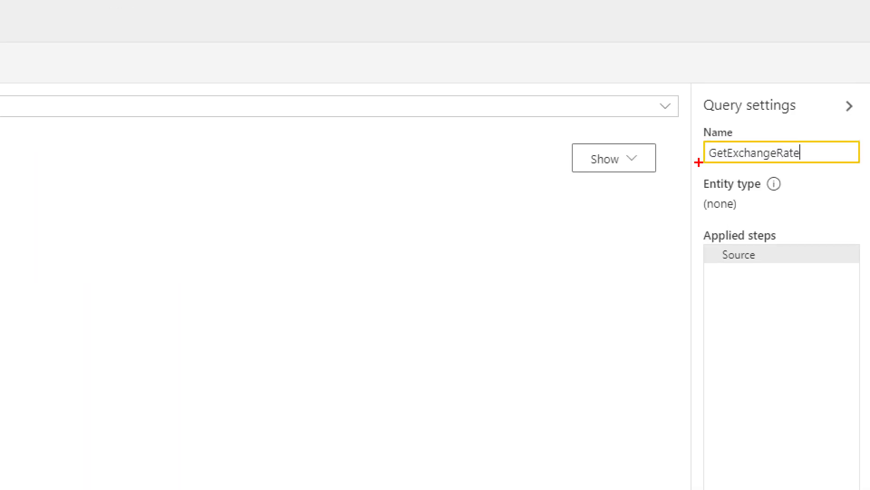
drag(694, 164, 810, 167)
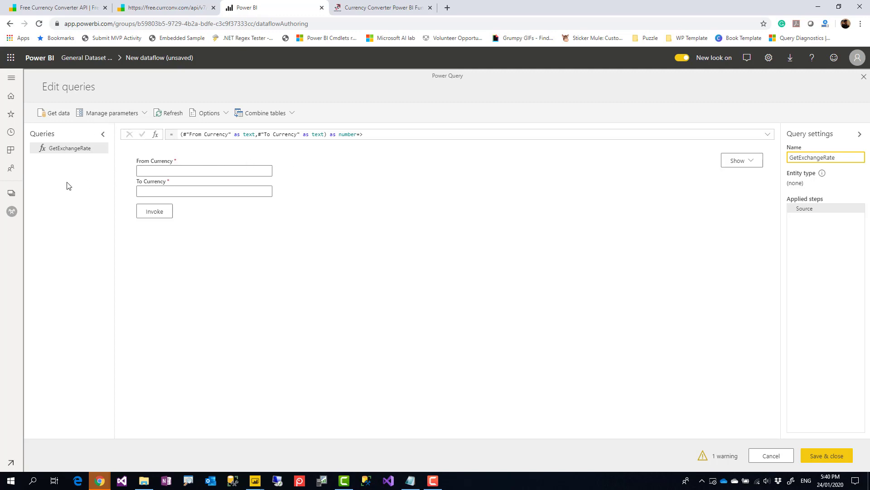
- Create a blank table with two columns named From and To
click(57, 113)
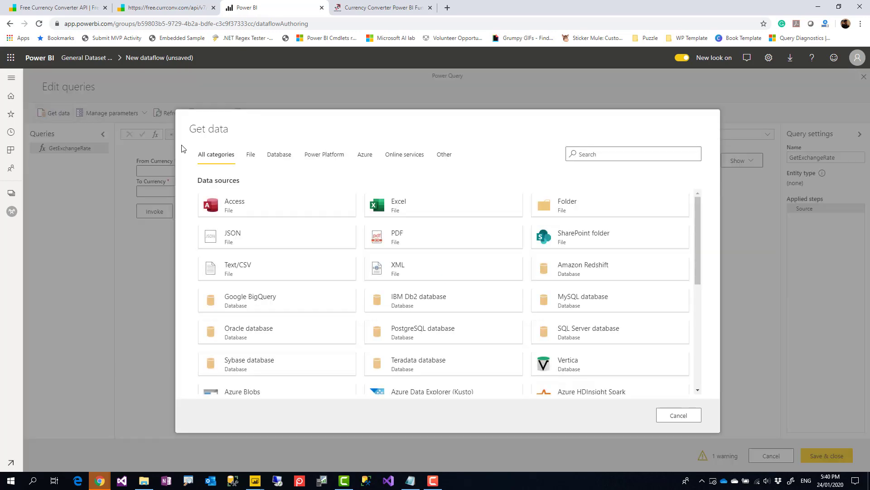
scroll(443, 295, down, 5)
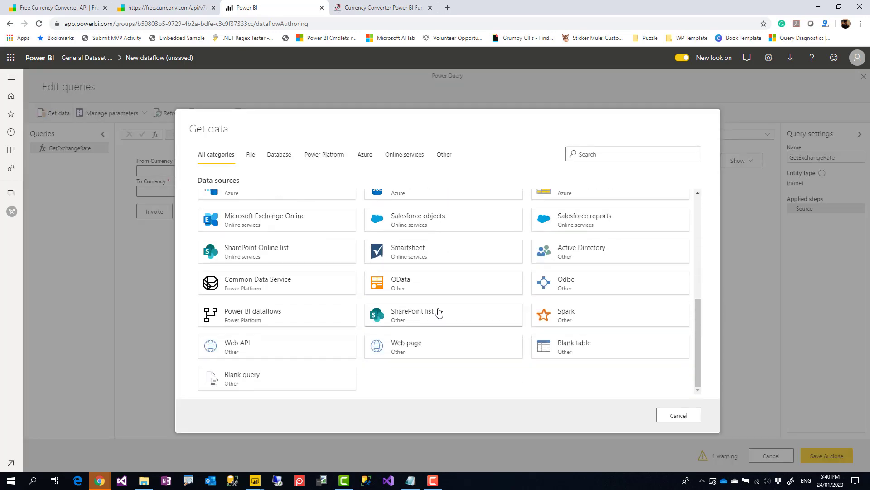
click(565, 348)
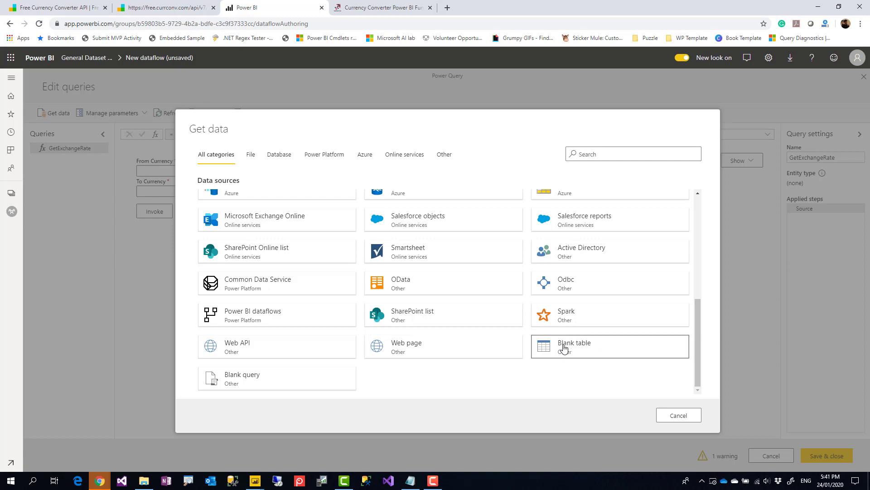
double_click(346, 148)
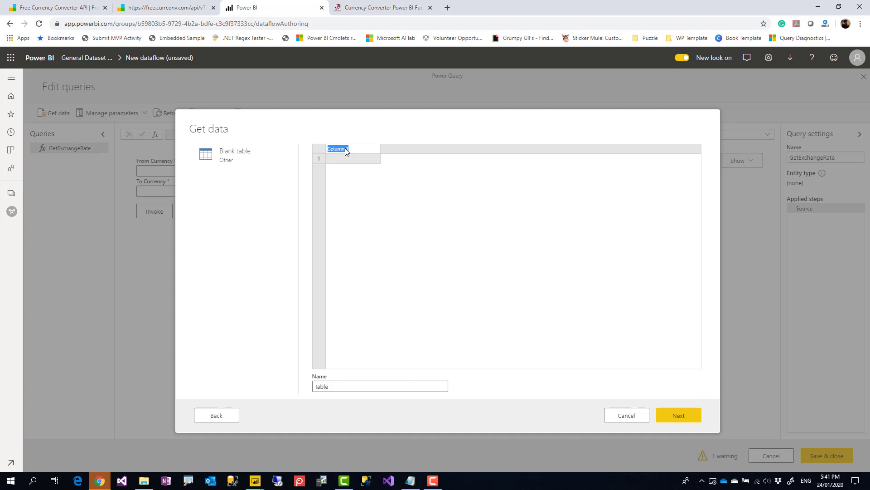
text(From)
key(Tab)
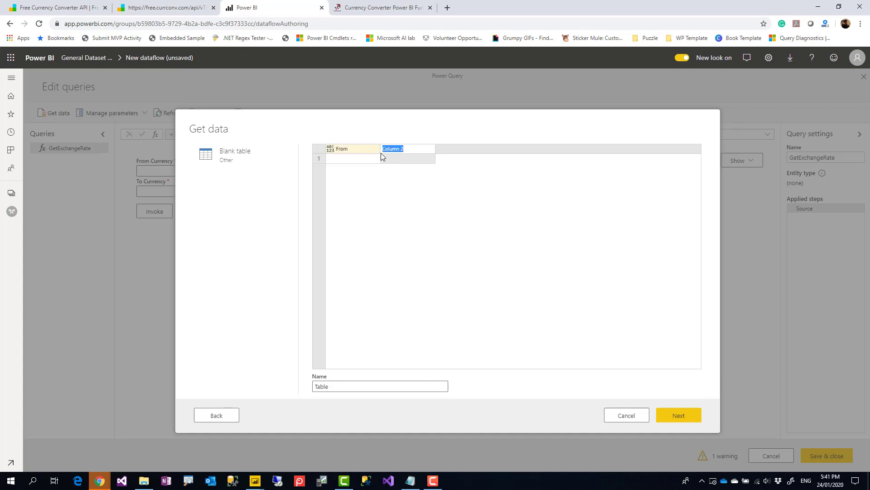
text(To)
- Enter NZD and USD in the first row and name the table Currency
click(363, 162)
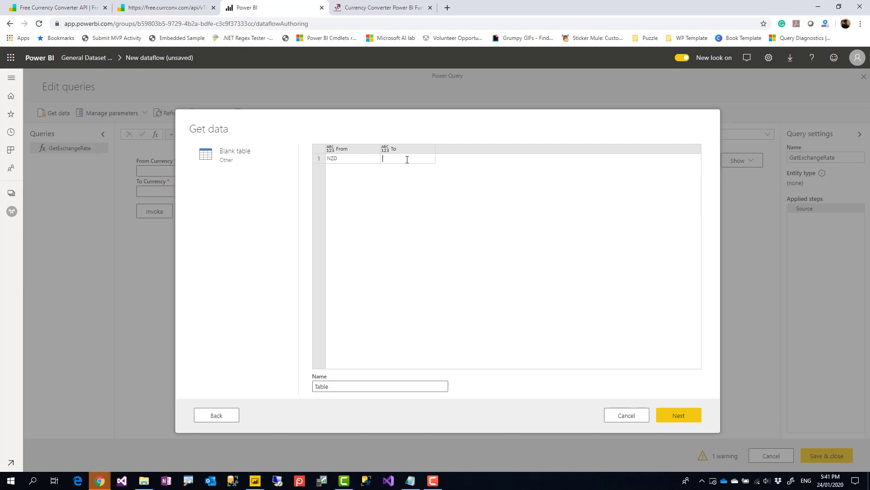
key(Return)
drag(343, 387, 298, 391)
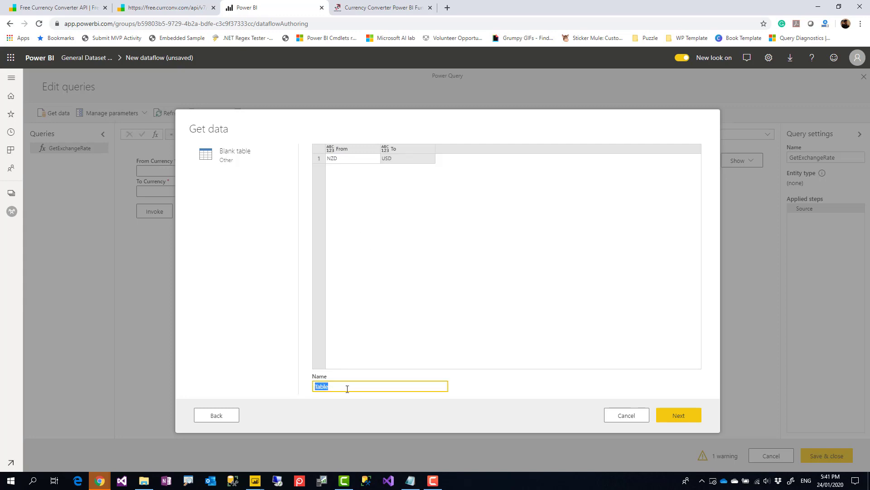
text(Currency)
- Add the Currency table and insert a new step after its Source step
click(677, 415)
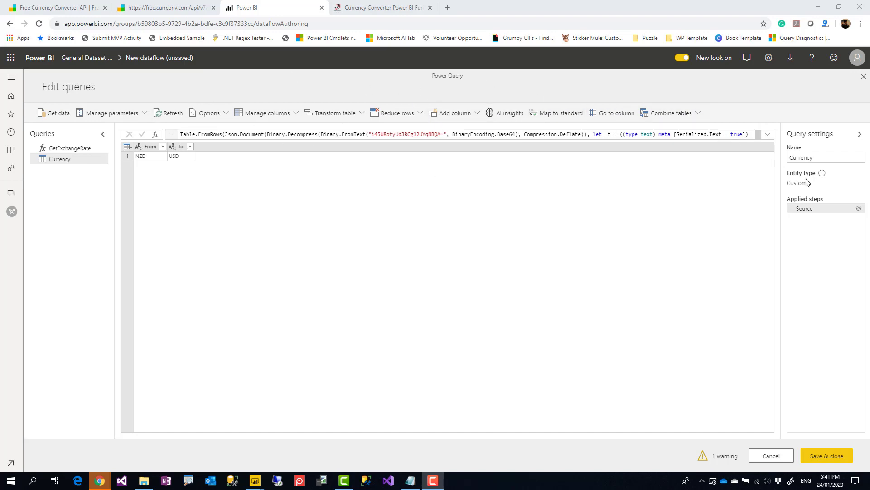
right_click(826, 213)
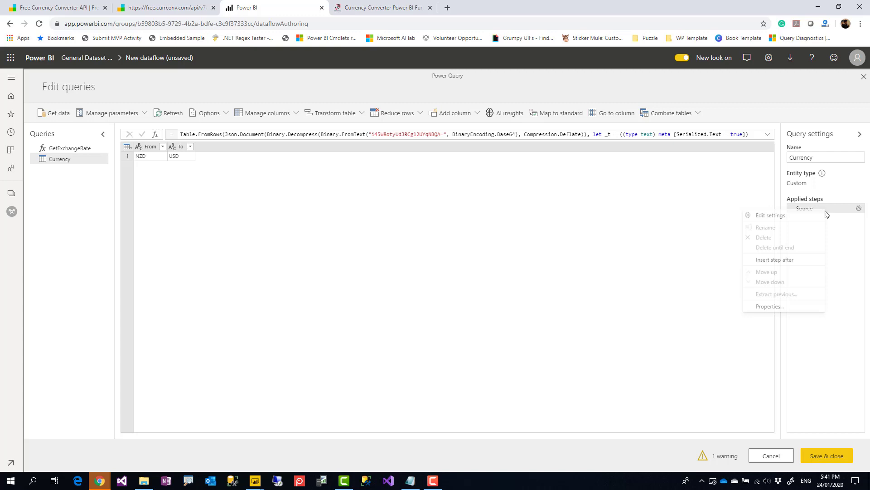
click(786, 268)
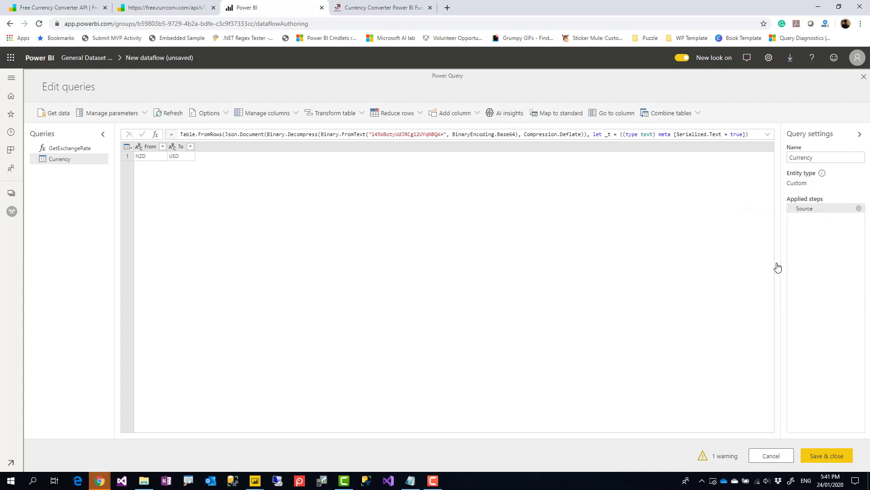
click(199, 134)
- Copy the blog's code and paste it over the Currency Custom step's formula
click(365, 7)
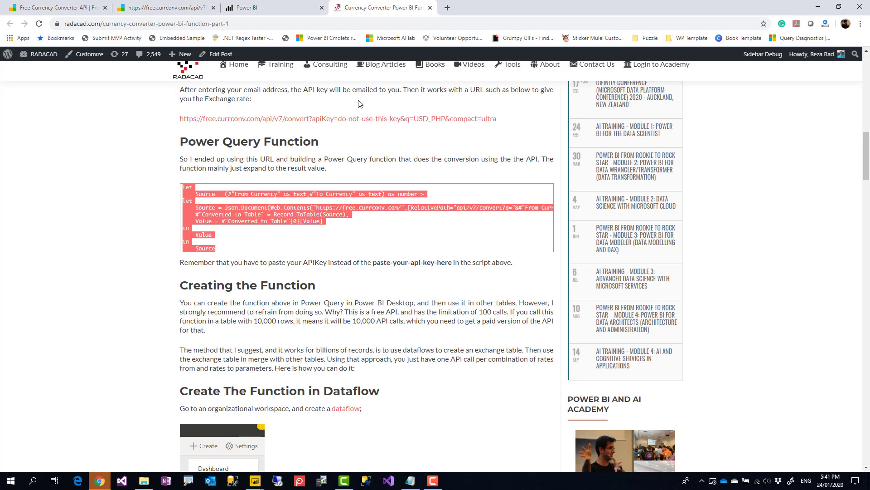
scroll(340, 254, down, 10)
scroll(338, 256, down, 10)
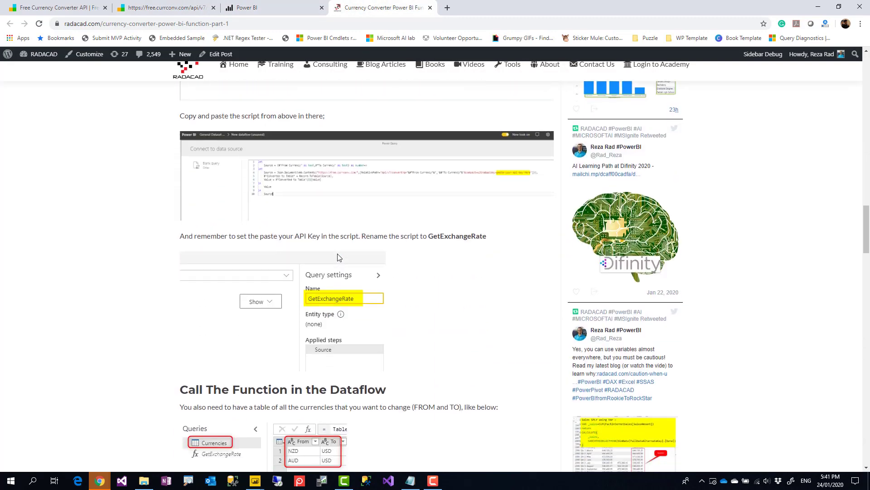
scroll(337, 255, down, 3)
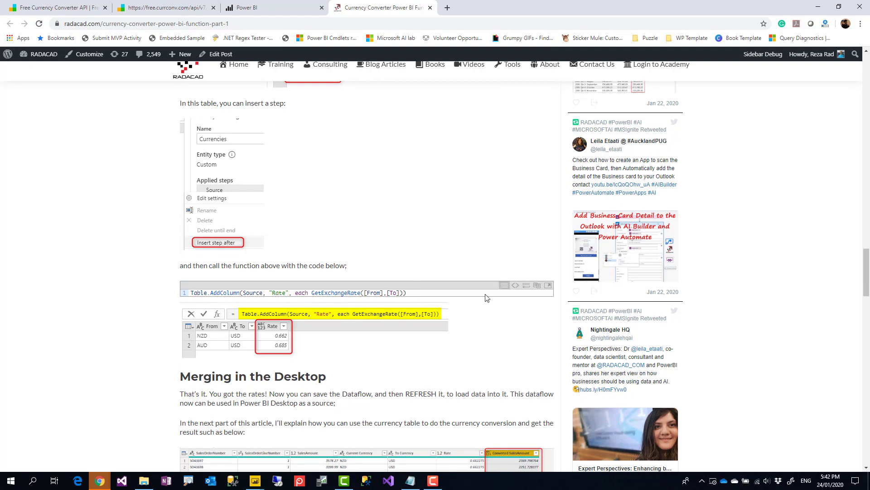
click(538, 285)
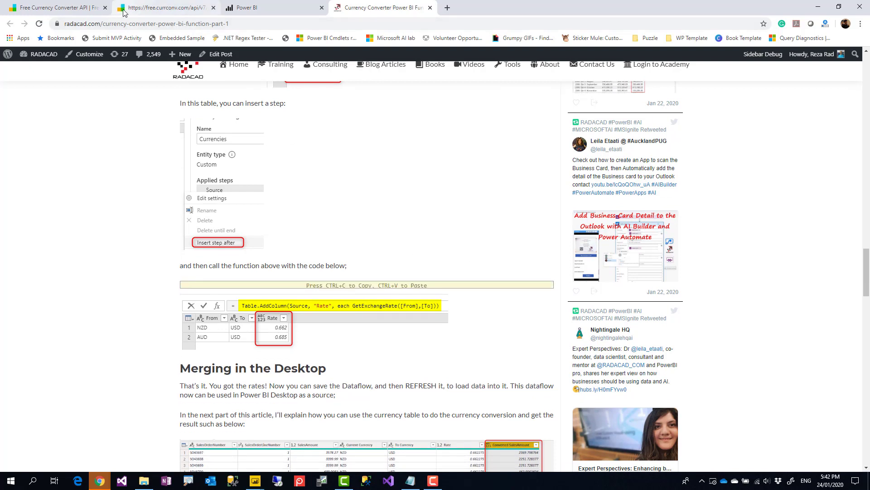
click(248, 7)
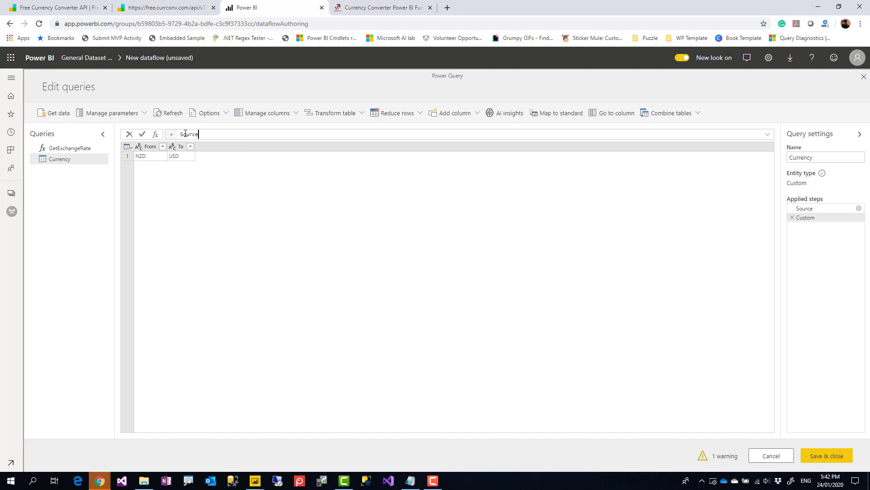
key(ctrl+a)
key(ctrl+v)
click(768, 136)
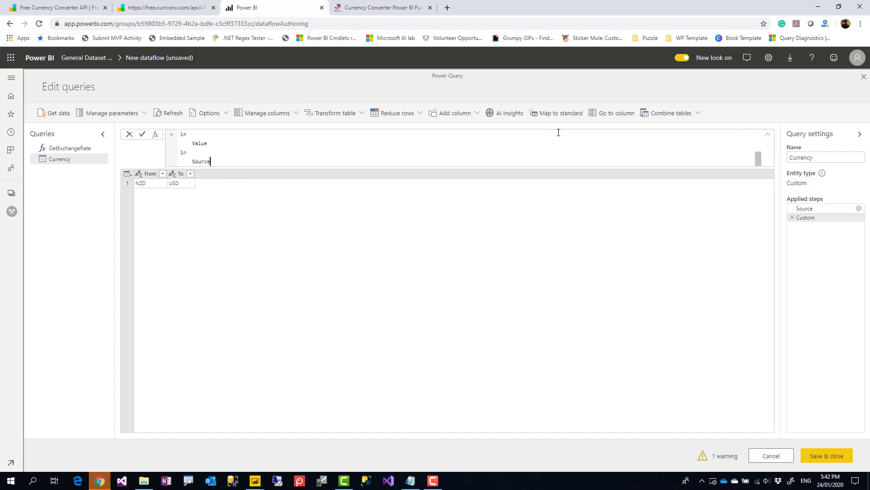
scroll(222, 161, up, 5)
- Copy the Table.AddColumn code from the blog post again
click(395, 8)
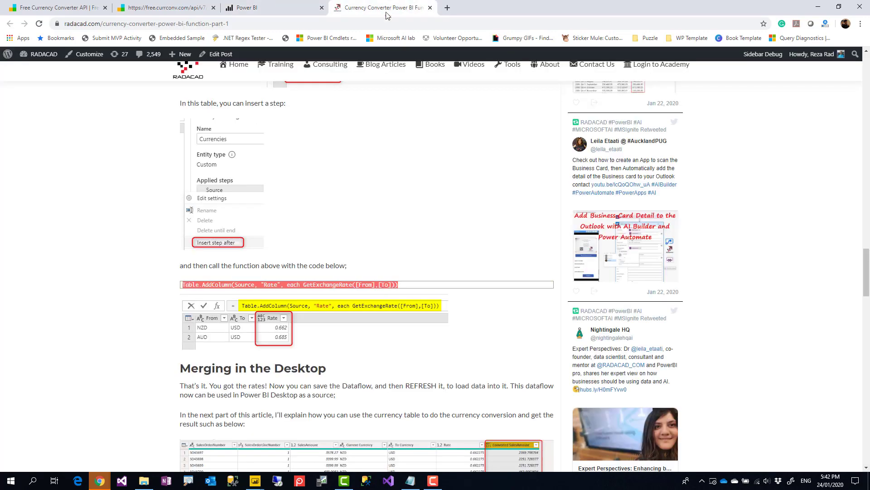
mouse_move(394, 286)
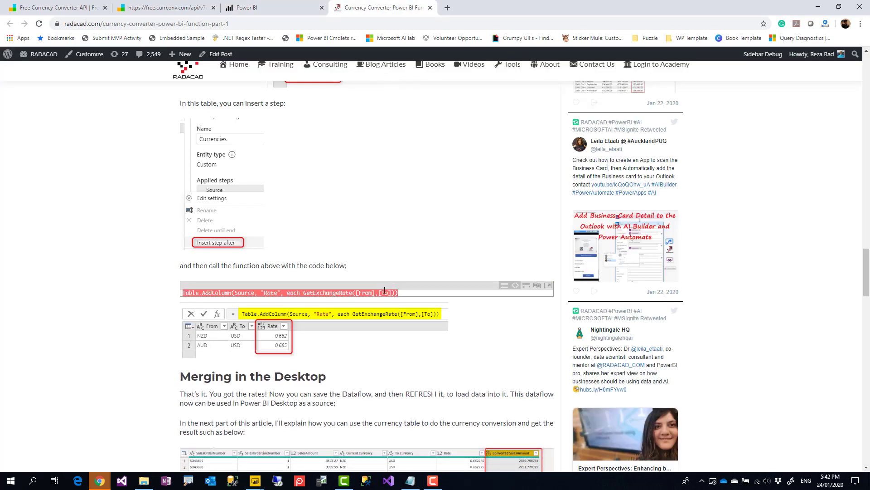
right_click(383, 293)
click(398, 301)
- Replace the Currency formula with the Table.AddColumn call and connect to the API anonymously
click(272, 8)
click(307, 151)
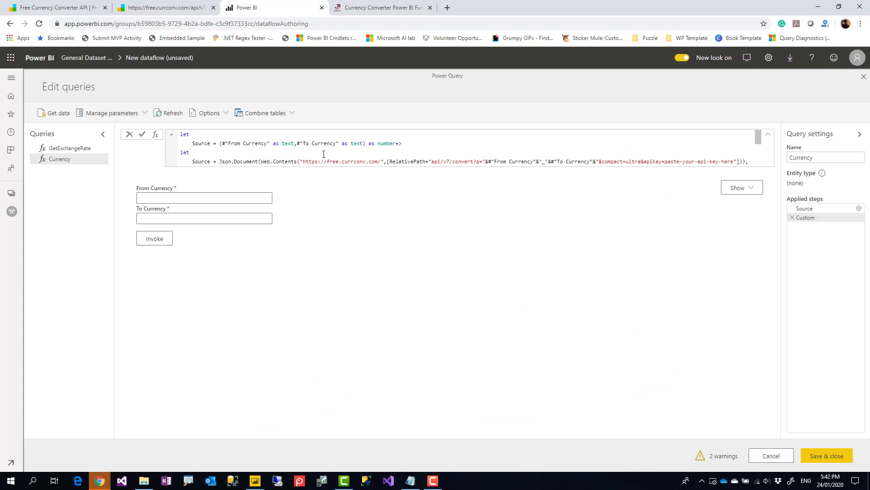
key(ctrl+a)
key(ctrl+v)
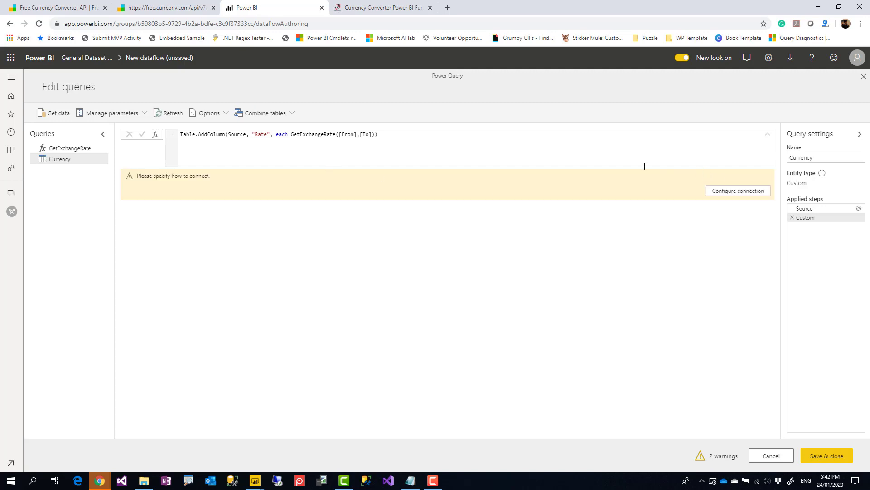
click(734, 191)
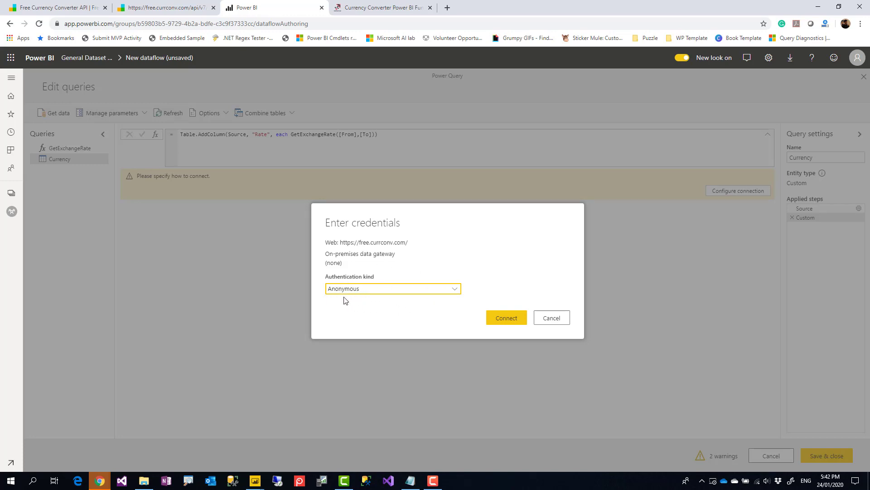
click(506, 318)
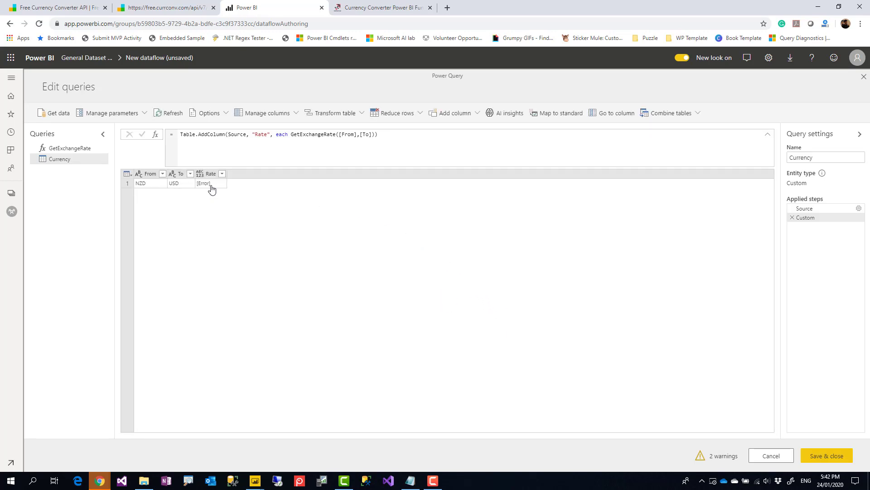
- Inspect the Rate cell's Bad Request error from the placeholder API key, then cancel
click(212, 189)
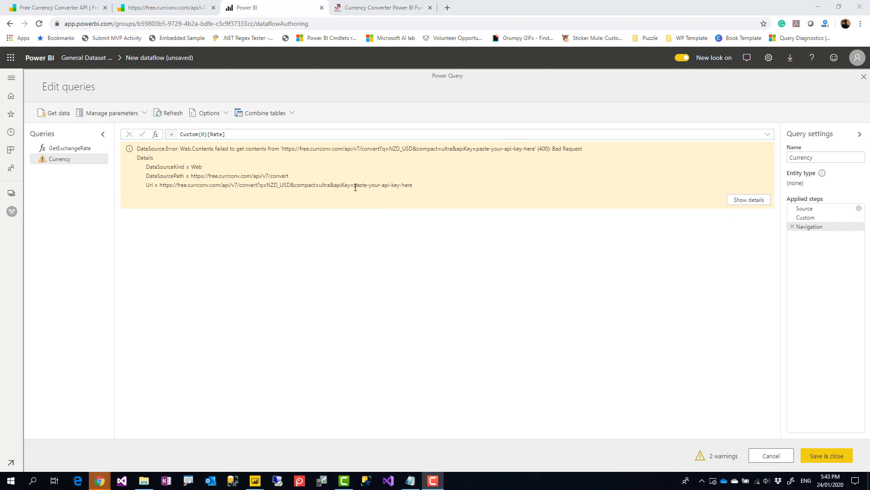
drag(355, 186, 415, 187)
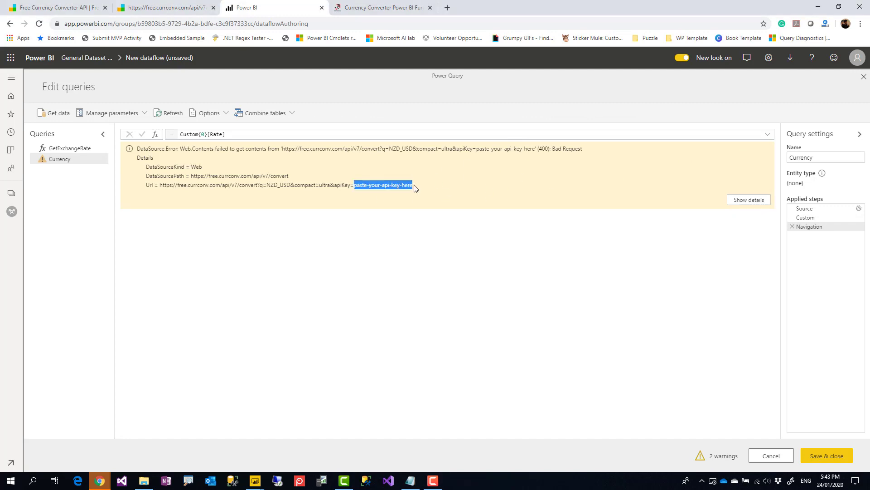
click(770, 456)
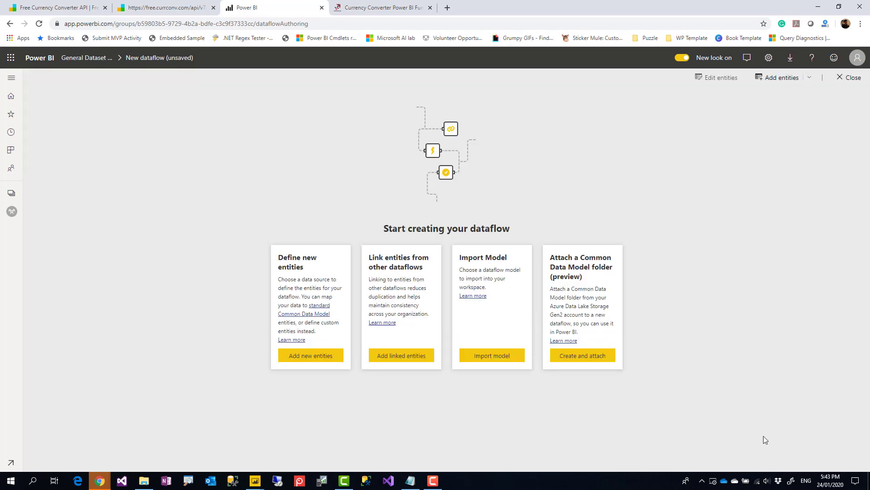
click(845, 80)
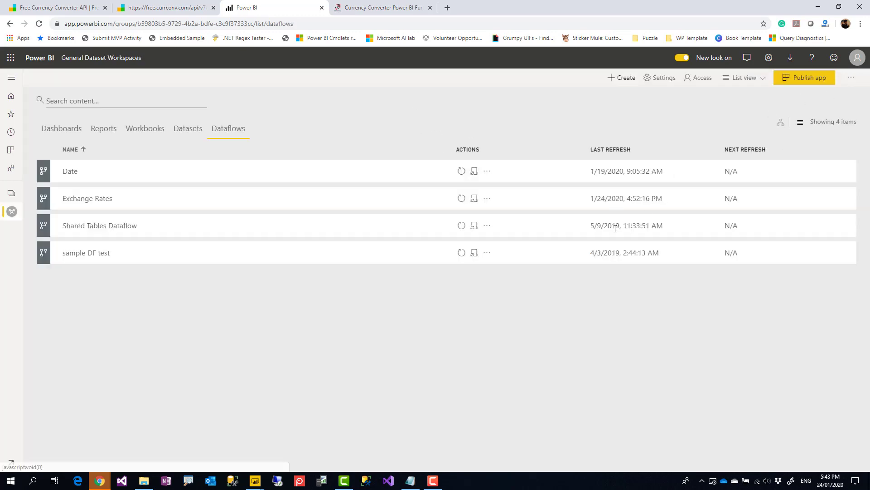
click(91, 201)
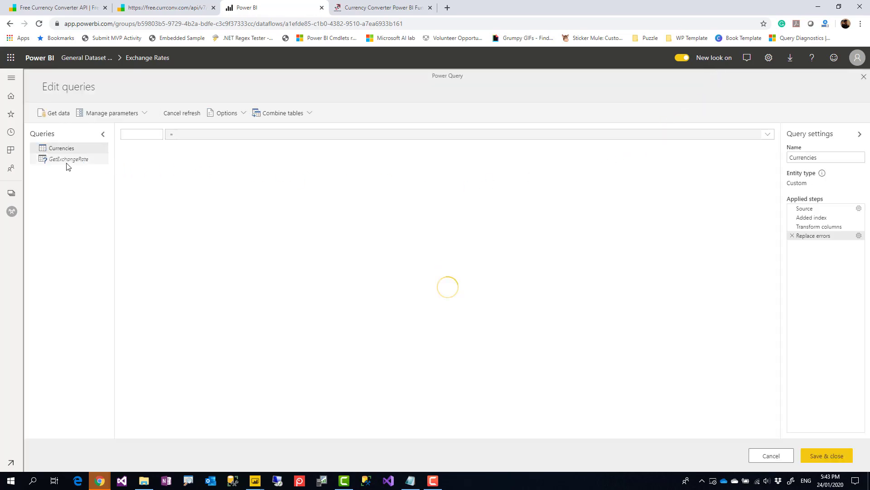
click(66, 161)
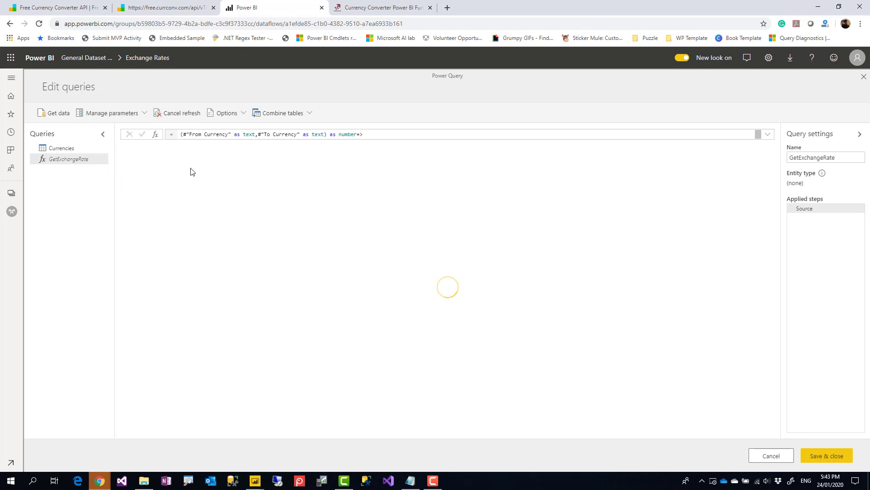
click(83, 150)
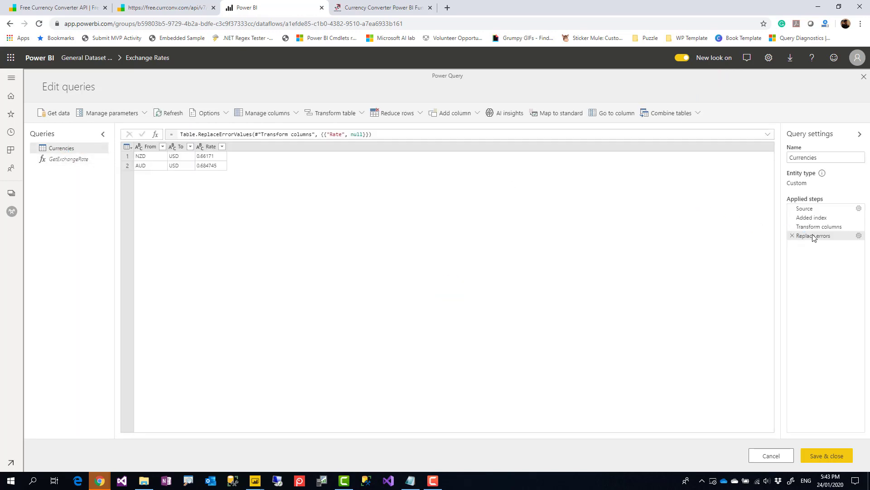
click(813, 218)
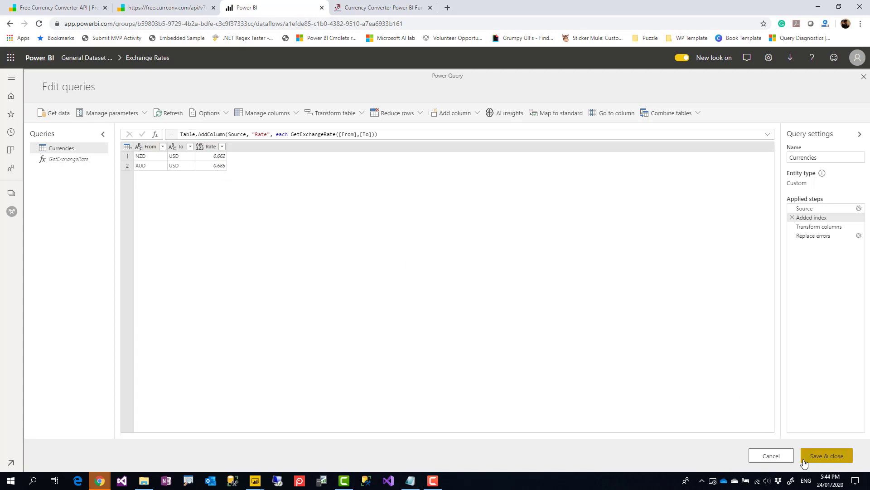
click(779, 462)
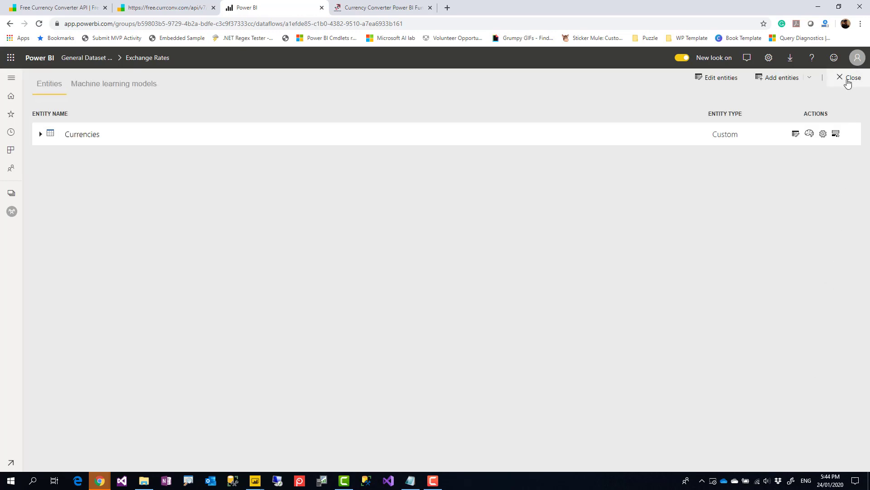
click(847, 81)
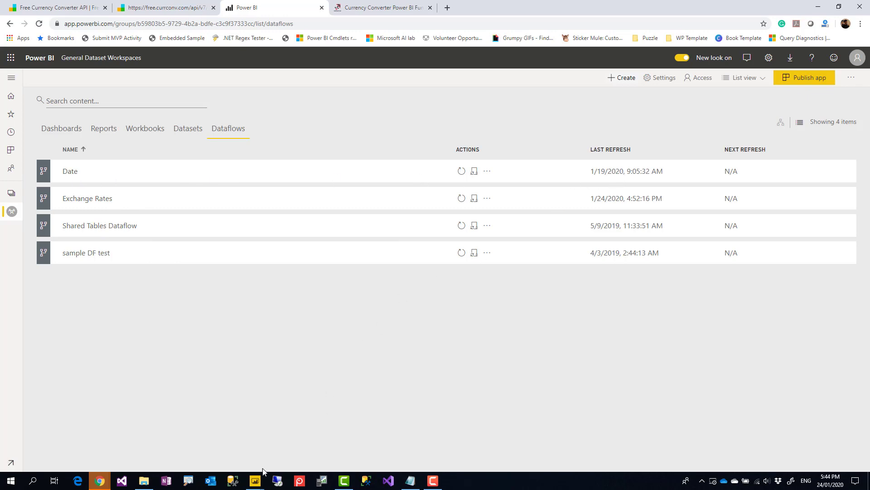
- Return to the Power Query Editor and select FactInternetSales' Converted SalesAmount column
mouse_move(256, 481)
click(287, 443)
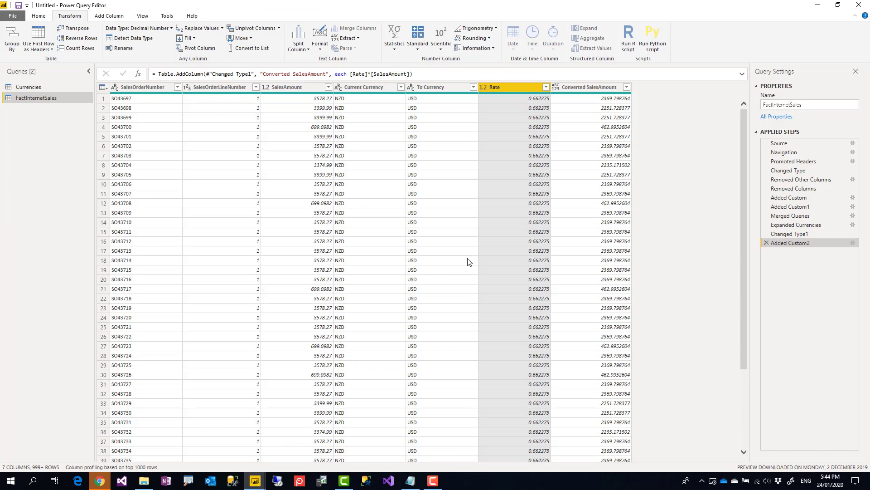
click(589, 86)
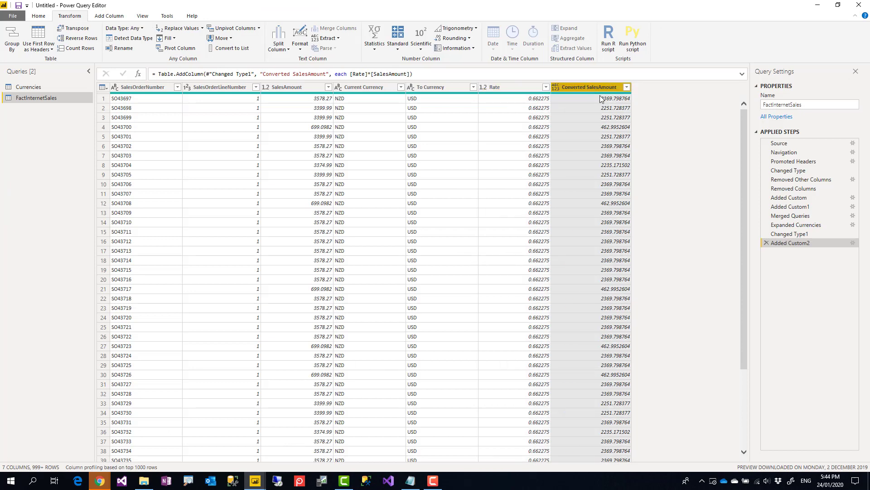